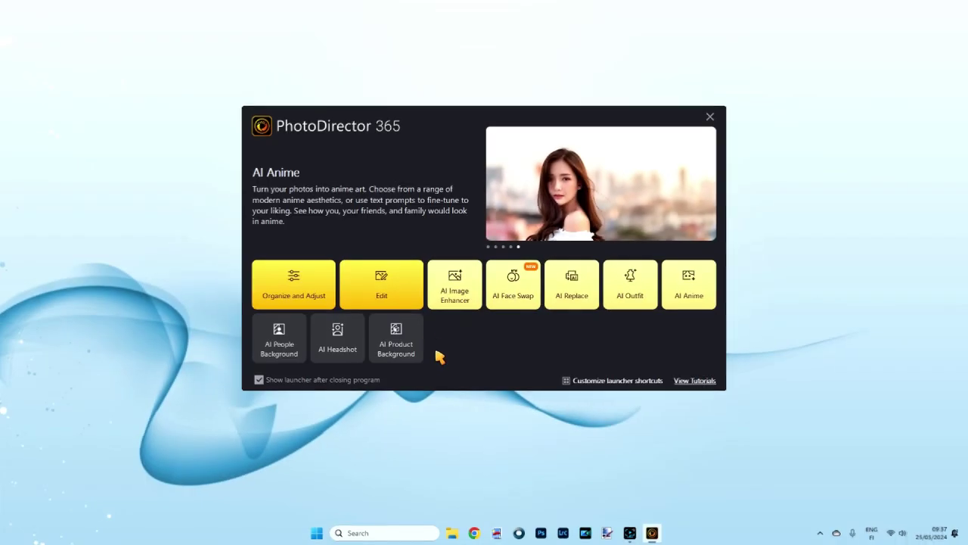
- Open the photo editor and create a 1600 × 1200 px project named 'Misty' with a solid white background
left_click(383, 282)
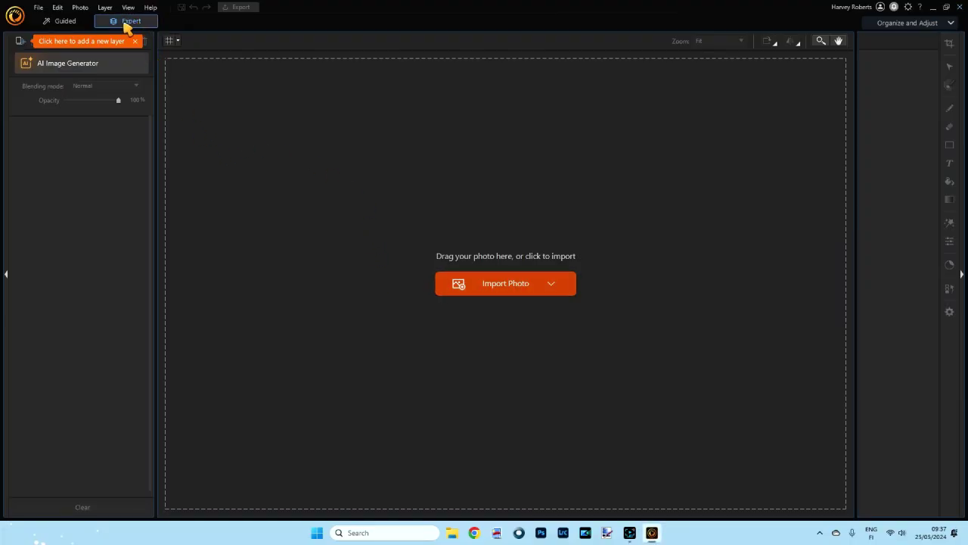
left_click(38, 9)
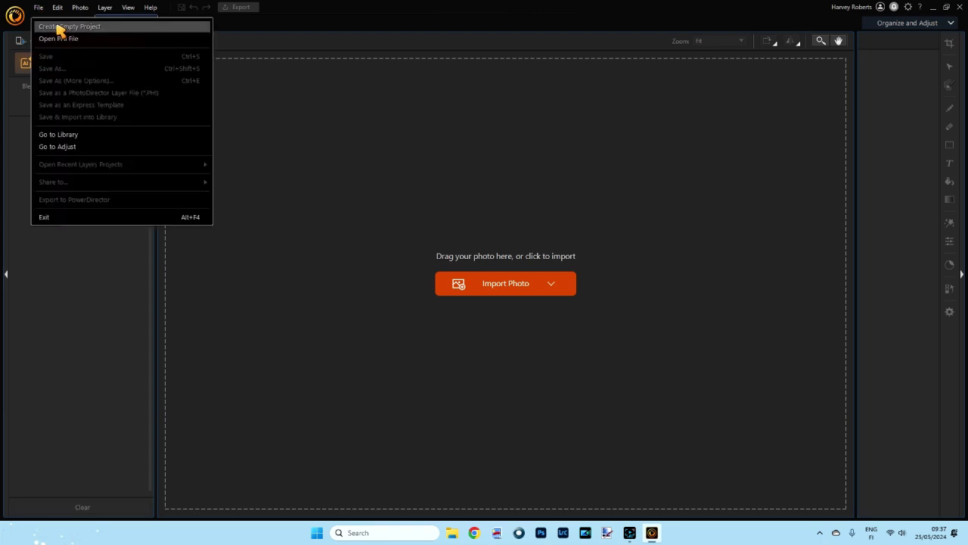
left_click(59, 27)
double_click(415, 193)
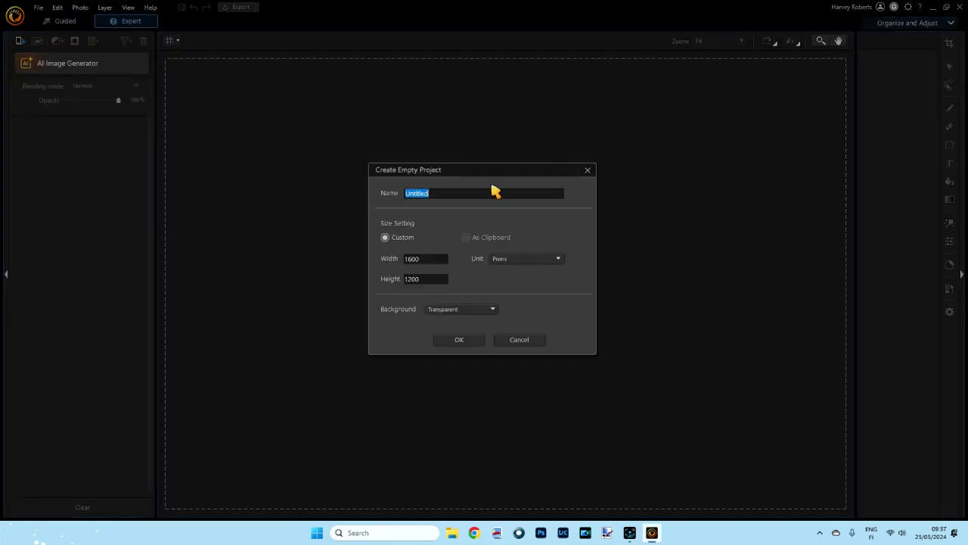
type("Misty")
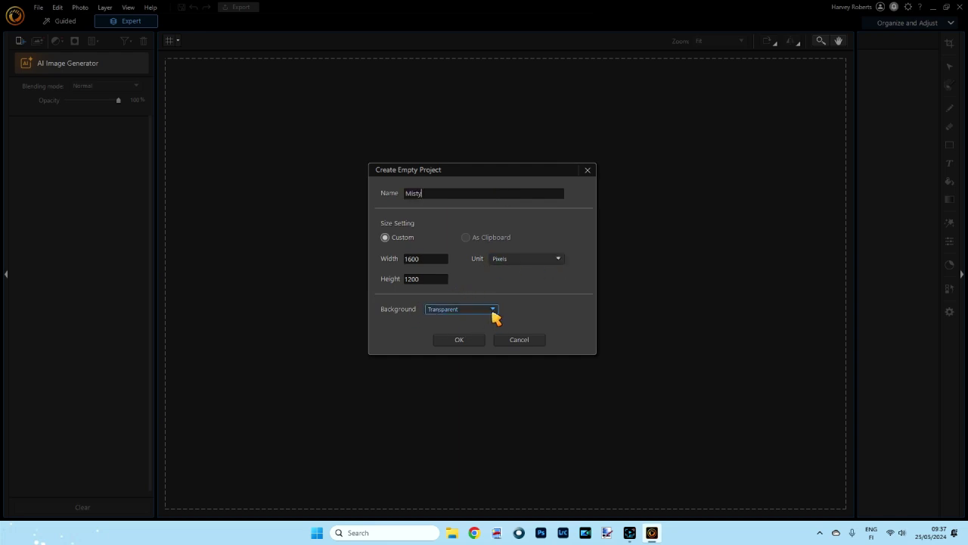
left_click(493, 311)
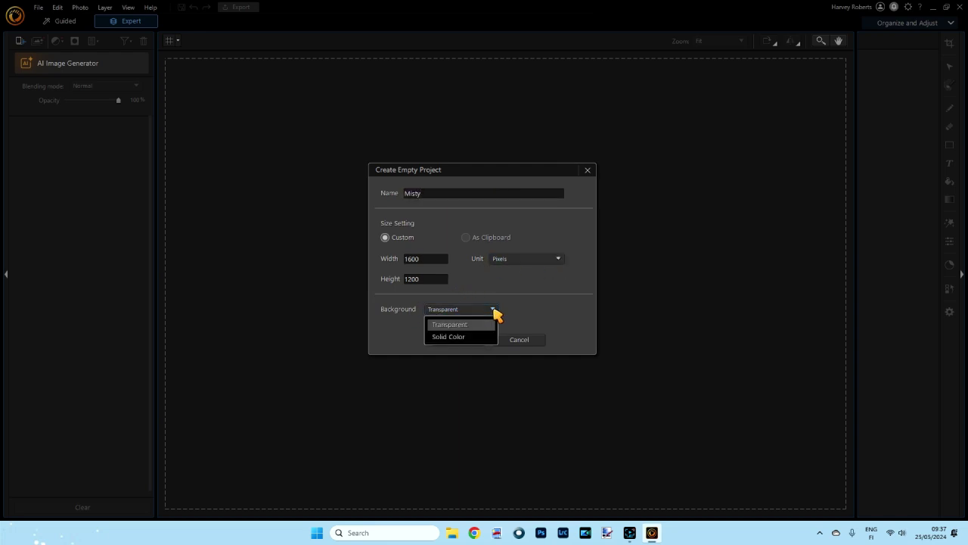
left_click(446, 337)
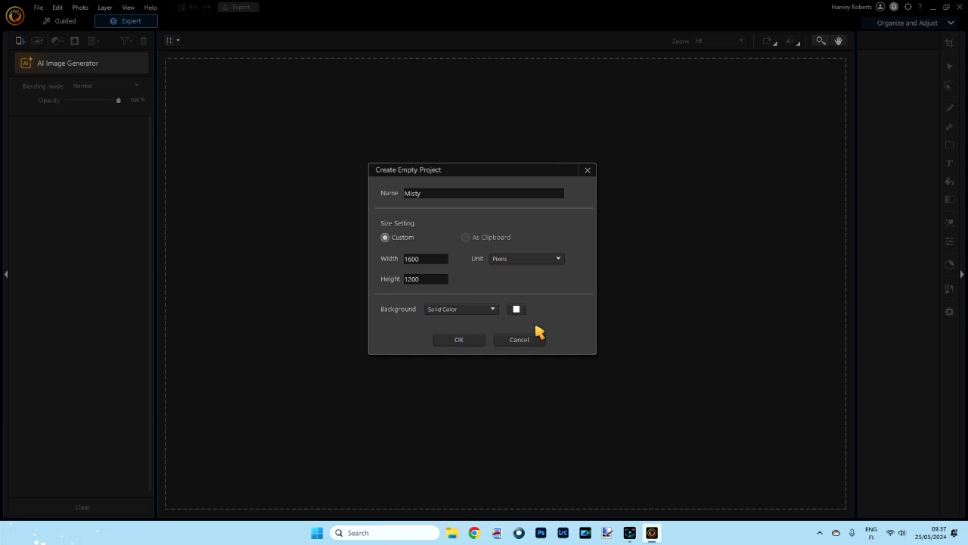
left_click(459, 341)
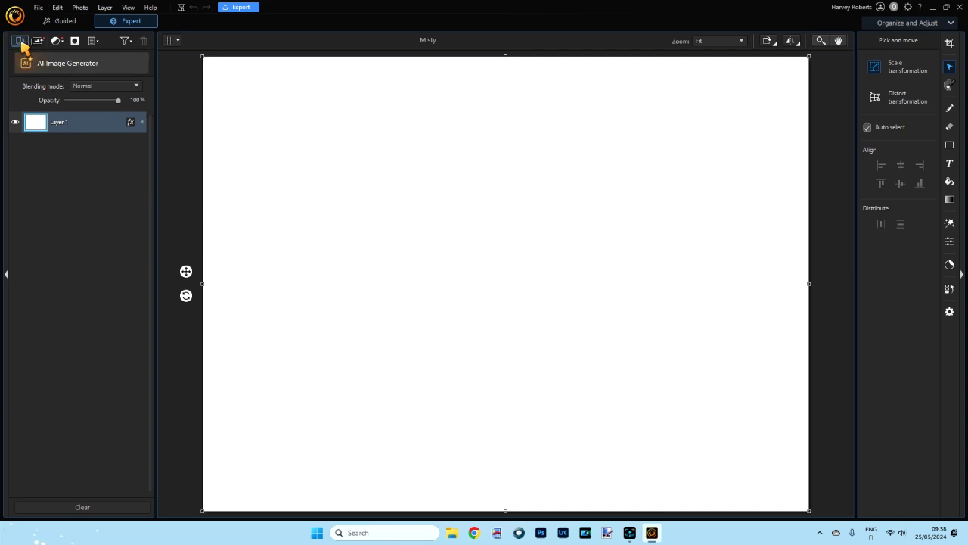
- Add ocean.jpg from the Surreal Mist folder as a photo layer above the white canvas
left_click(20, 41)
mouse_move(59, 101)
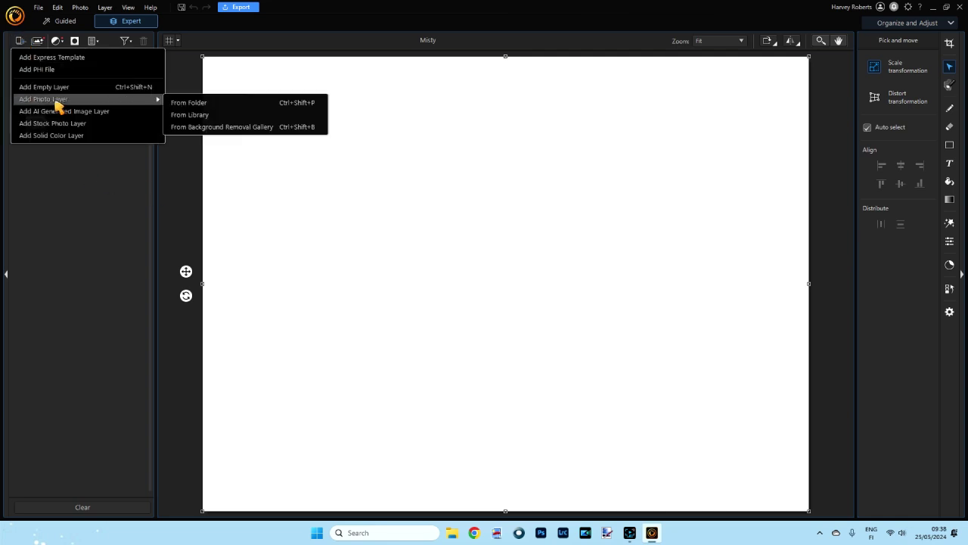
left_click(195, 105)
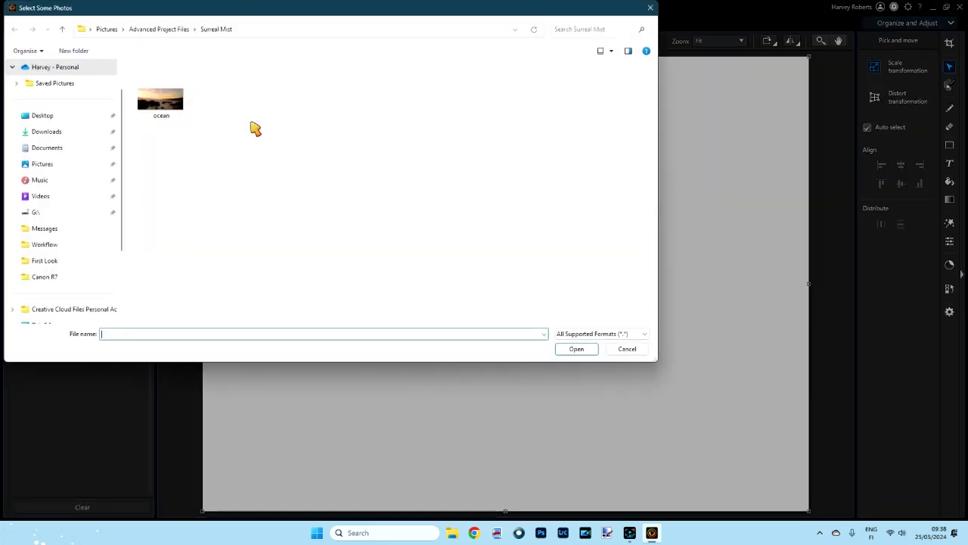
double_click(167, 113)
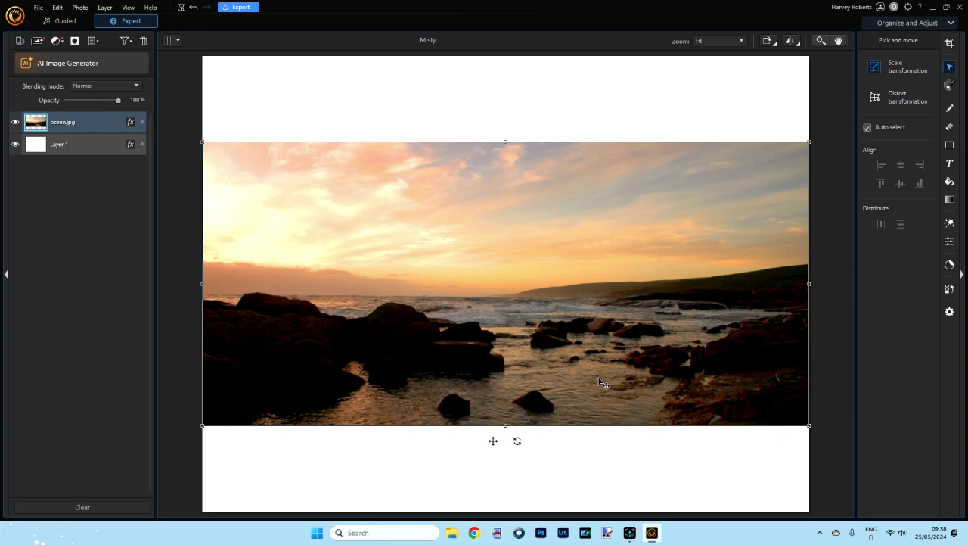
- Add an empty Layer 2 above the photo and pick the Air Brush at 35 px, 65% opacity, Screen mode
left_click(21, 42)
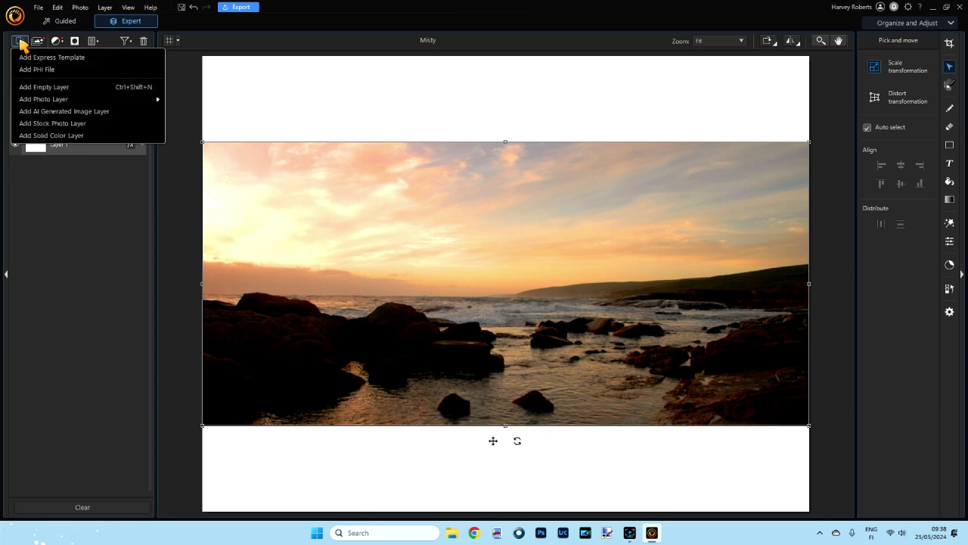
left_click(41, 87)
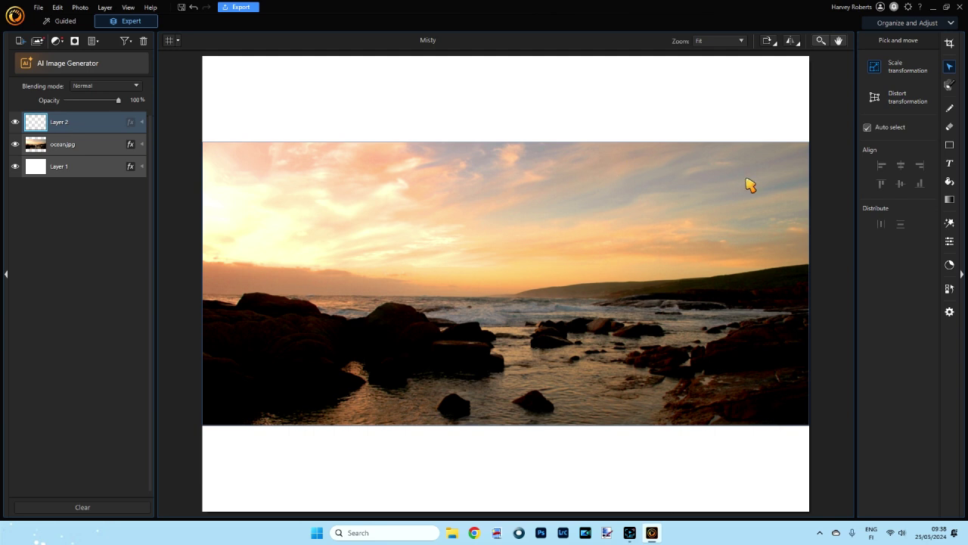
left_click(950, 109)
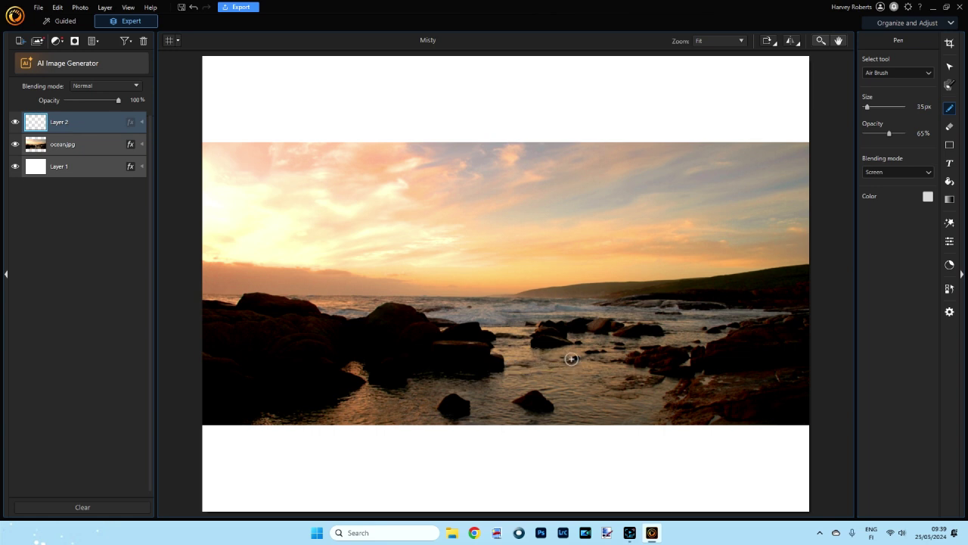
- Brighten the airbrush colour from light grey to near-white fafafa
left_click(929, 197)
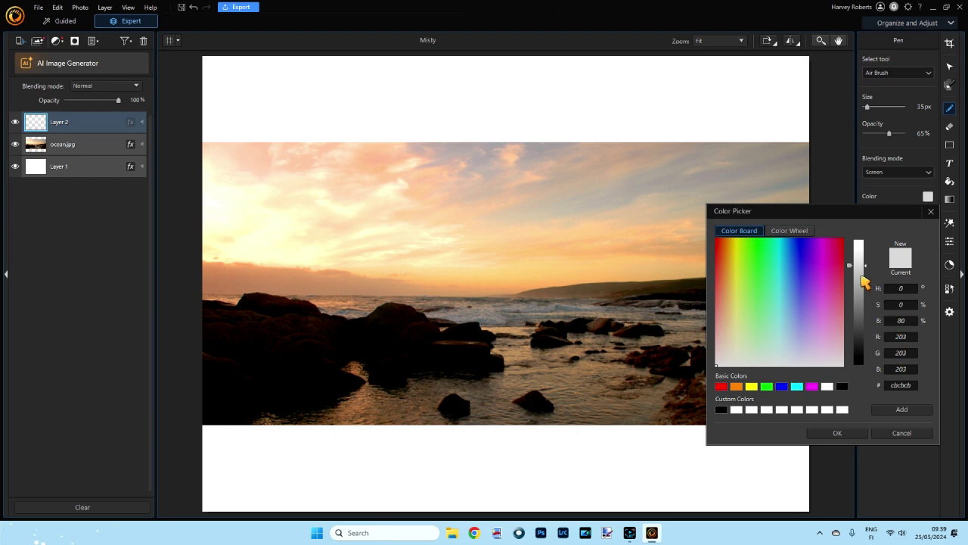
mouse_move(850, 266)
left_mouse_down()
mouse_move(850, 243)
mouse_move(850, 267)
left_mouse_up()
left_click(838, 435)
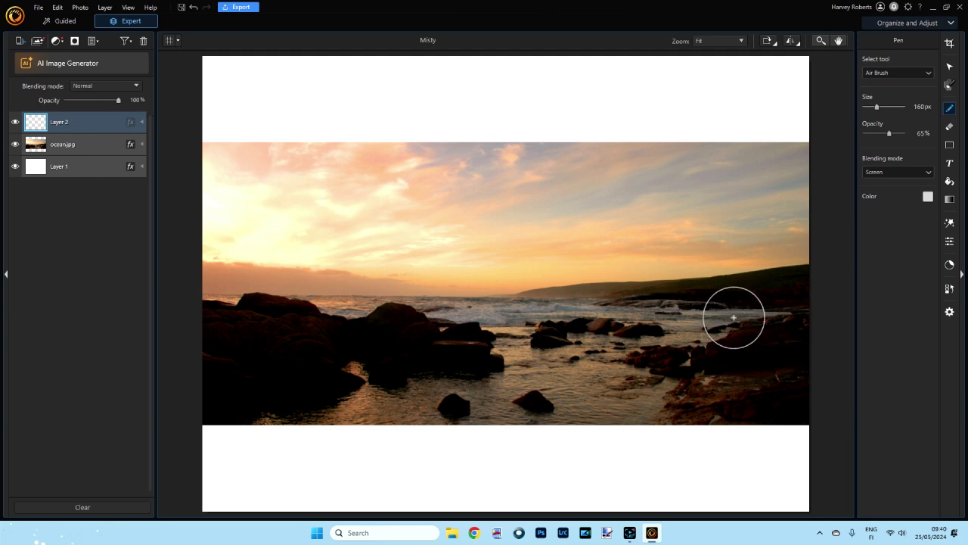
left_click_drag(733, 318, 663, 319)
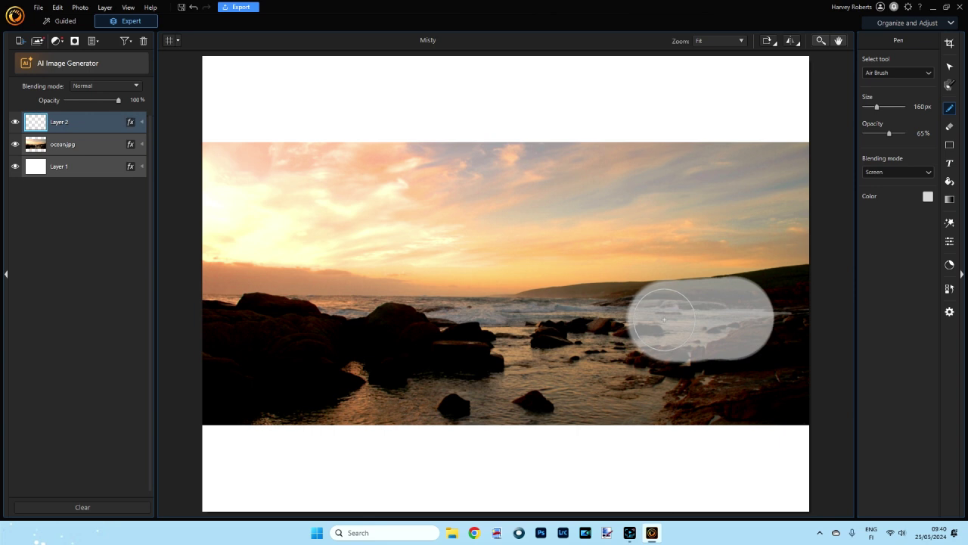
left_click(652, 362)
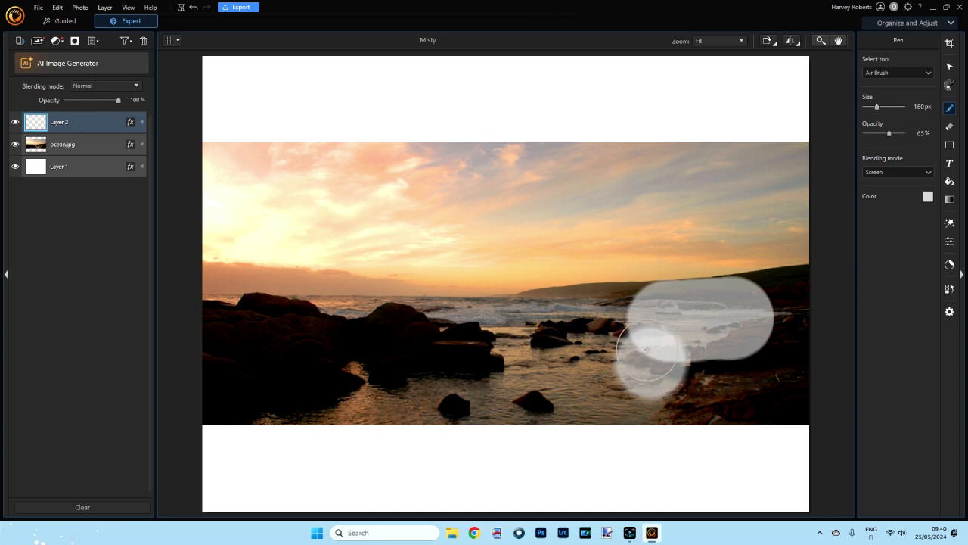
key("ctrl+z")
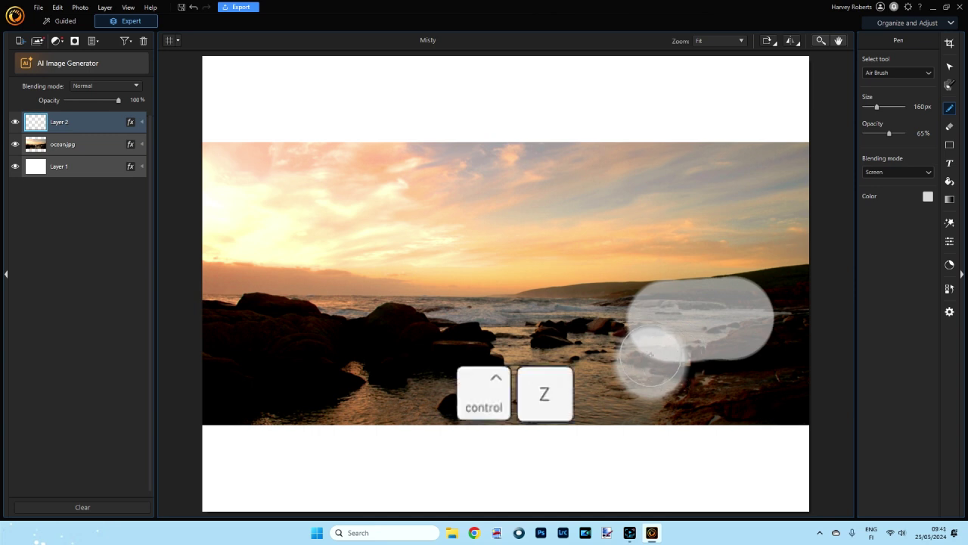
key("ctrl+z")
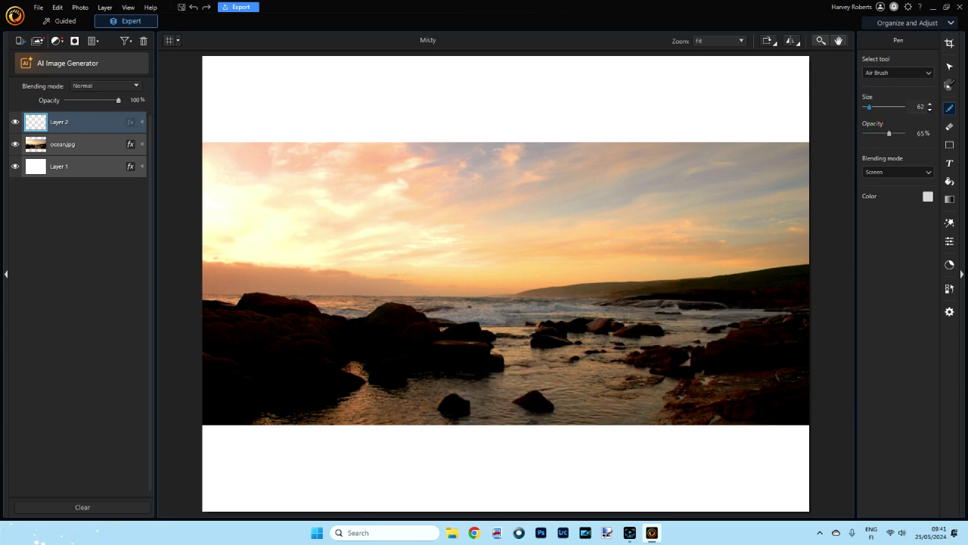
- Shrink the brush to 35 px and paint a white mist band across the water between the rocks
left_click_drag(868, 106, 867, 106)
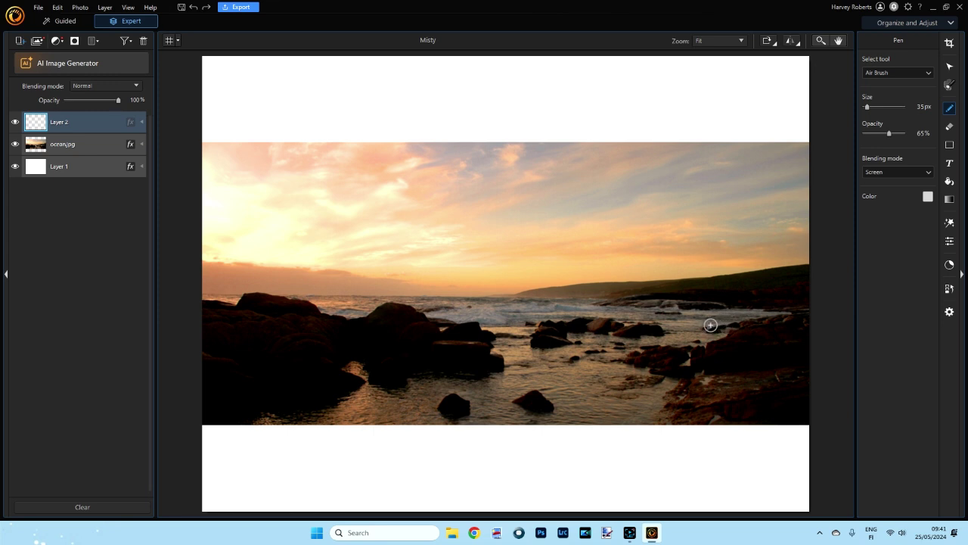
mouse_move(711, 326)
left_mouse_down()
mouse_move(673, 326)
mouse_move(717, 333)
mouse_move(714, 341)
mouse_move(579, 339)
mouse_move(569, 345)
mouse_move(640, 348)
mouse_move(559, 353)
mouse_move(507, 350)
mouse_move(528, 340)
mouse_move(486, 332)
left_mouse_up()
- Spread the mist over the foreground water between and below the rocks, then show Guided Tools
mouse_move(509, 362)
left_mouse_down()
mouse_move(627, 365)
mouse_move(505, 371)
left_mouse_up()
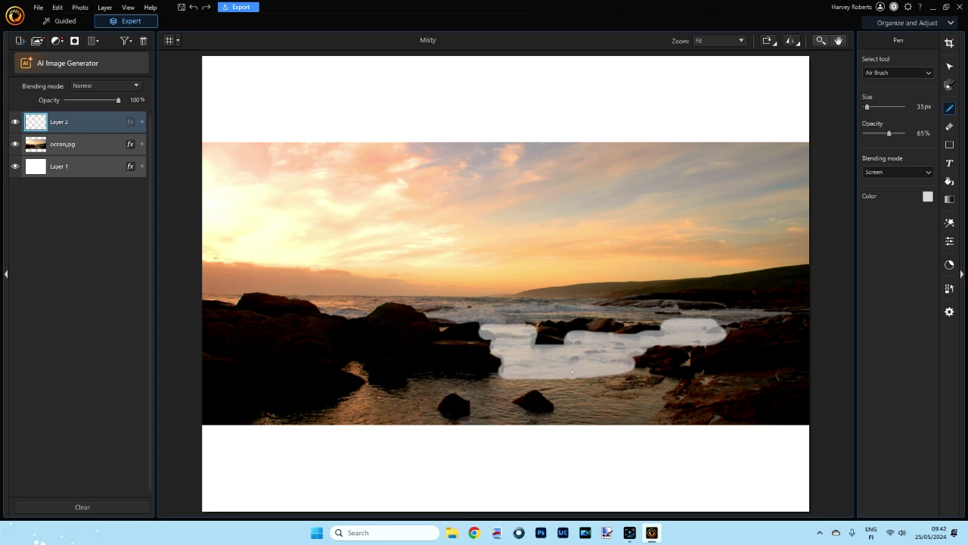
mouse_move(573, 372)
left_mouse_down()
mouse_move(642, 371)
mouse_move(501, 377)
mouse_move(676, 379)
mouse_move(630, 390)
mouse_move(665, 390)
mouse_move(647, 395)
mouse_move(664, 396)
mouse_move(650, 402)
mouse_move(662, 404)
mouse_move(653, 417)
mouse_move(574, 420)
mouse_move(644, 423)
mouse_move(555, 420)
mouse_move(639, 409)
mouse_move(562, 403)
mouse_move(637, 398)
mouse_move(574, 392)
left_mouse_up()
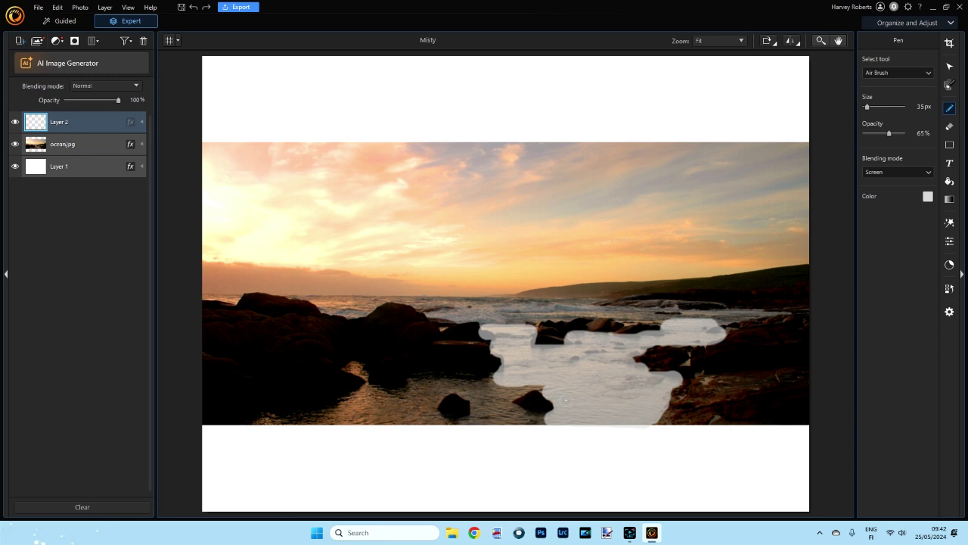
mouse_move(528, 386)
left_mouse_down()
mouse_move(477, 387)
mouse_move(525, 388)
mouse_move(409, 383)
mouse_move(477, 379)
left_mouse_up()
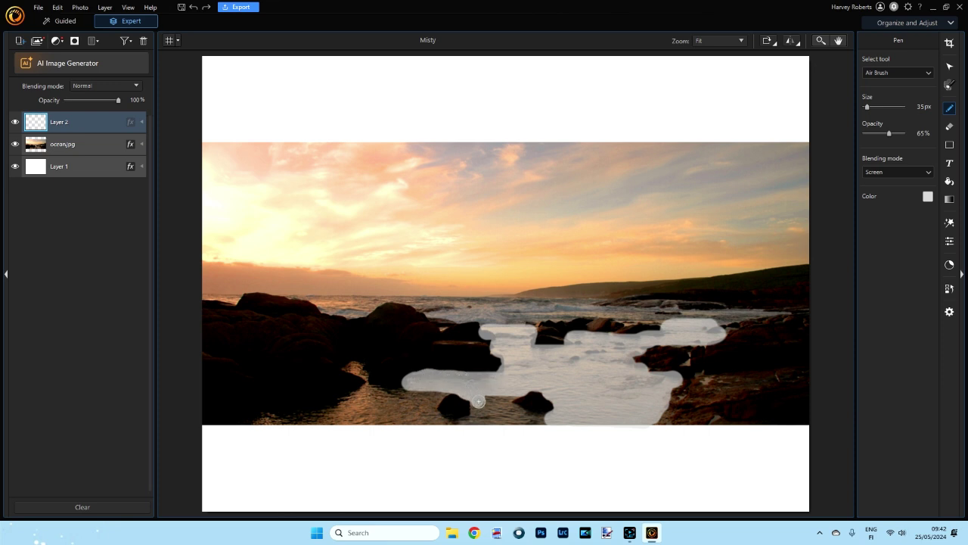
left_click_drag(478, 404, 505, 403)
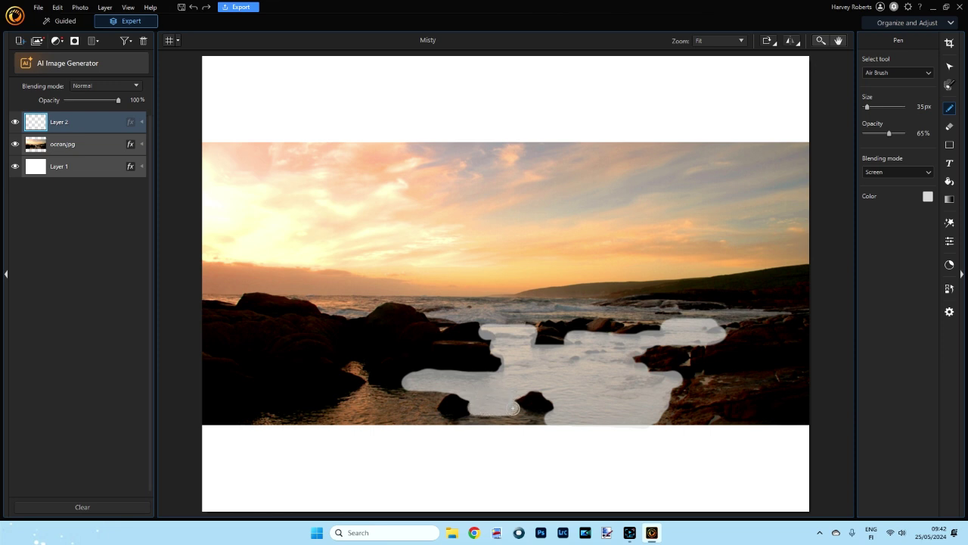
mouse_move(510, 412)
left_mouse_down()
mouse_move(548, 418)
mouse_move(457, 424)
mouse_move(342, 412)
mouse_move(432, 411)
mouse_move(390, 401)
mouse_move(434, 397)
left_mouse_up()
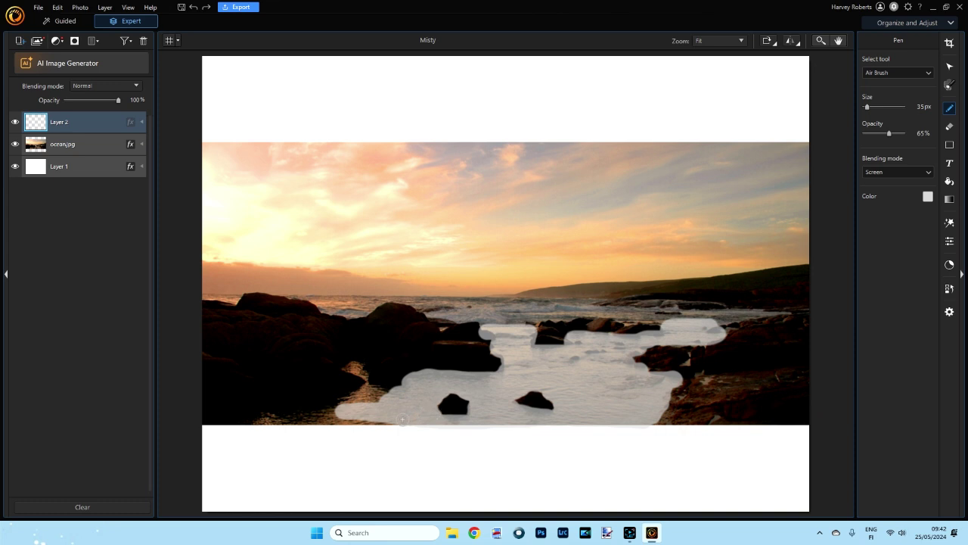
mouse_move(403, 419)
left_mouse_down()
mouse_move(332, 421)
mouse_move(375, 408)
mouse_move(344, 405)
mouse_move(382, 401)
mouse_move(352, 397)
mouse_move(396, 393)
mouse_move(369, 391)
mouse_move(360, 375)
mouse_move(370, 373)
mouse_move(346, 372)
mouse_move(355, 366)
mouse_move(377, 393)
mouse_move(219, 404)
mouse_move(209, 407)
mouse_move(336, 409)
mouse_move(208, 420)
mouse_move(326, 418)
left_mouse_up()
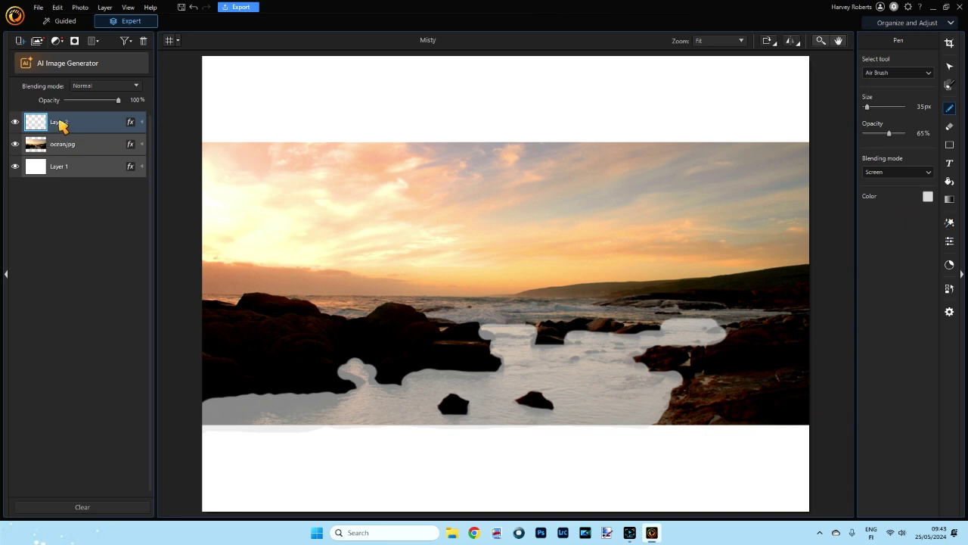
left_click(950, 223)
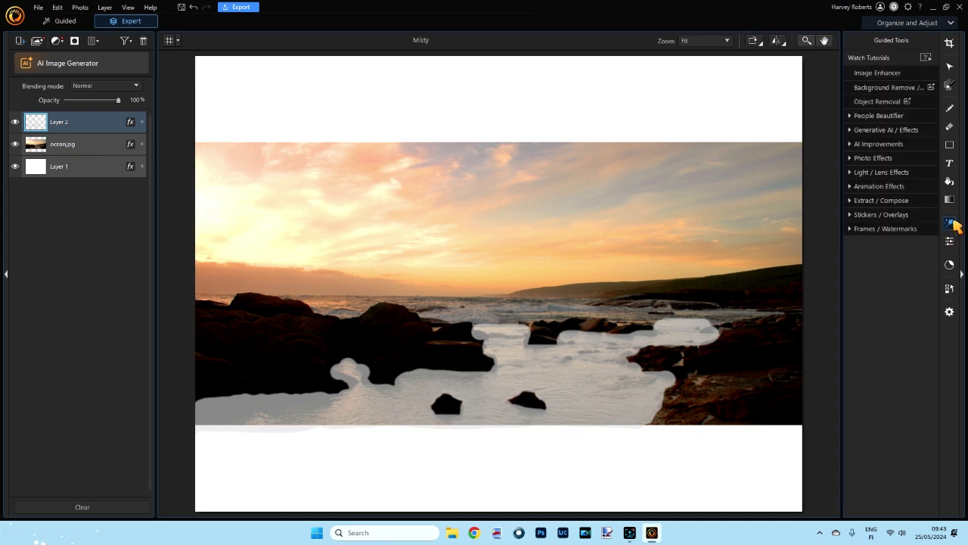
left_click(852, 160)
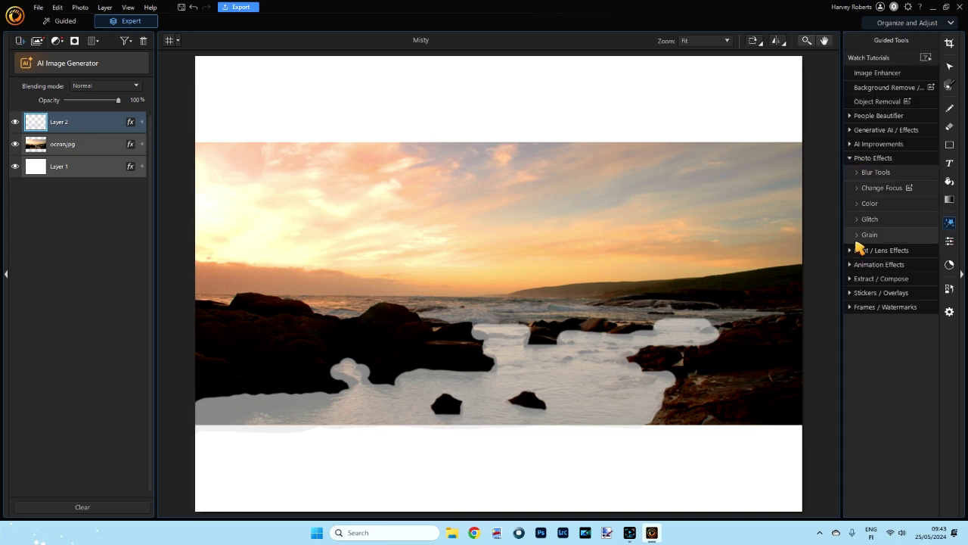
left_click(870, 174)
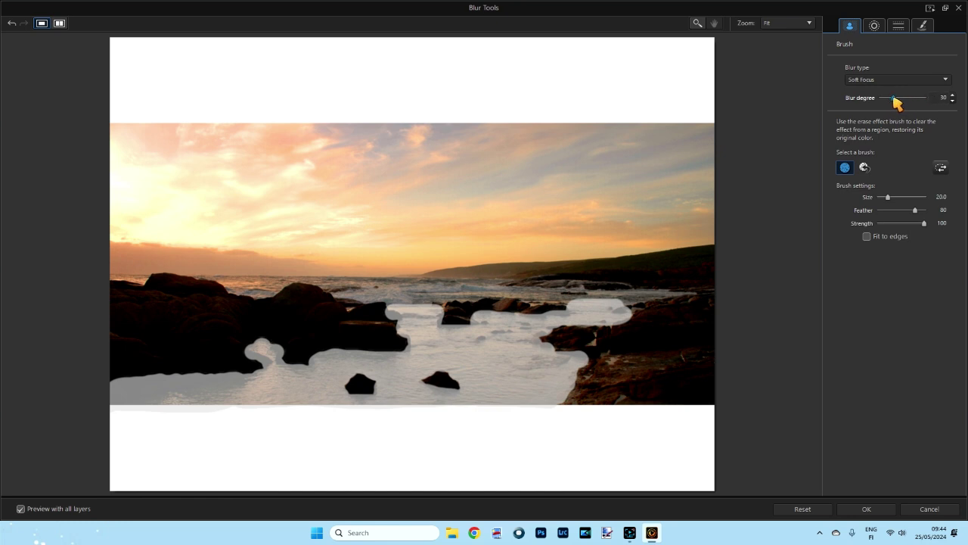
left_click_drag(893, 98, 935, 101)
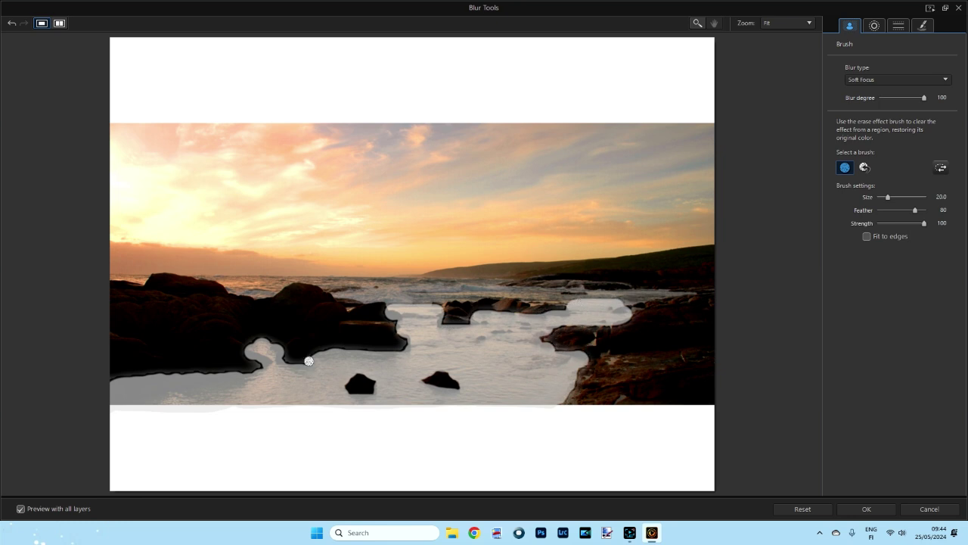
left_click(947, 79)
left_click(877, 114)
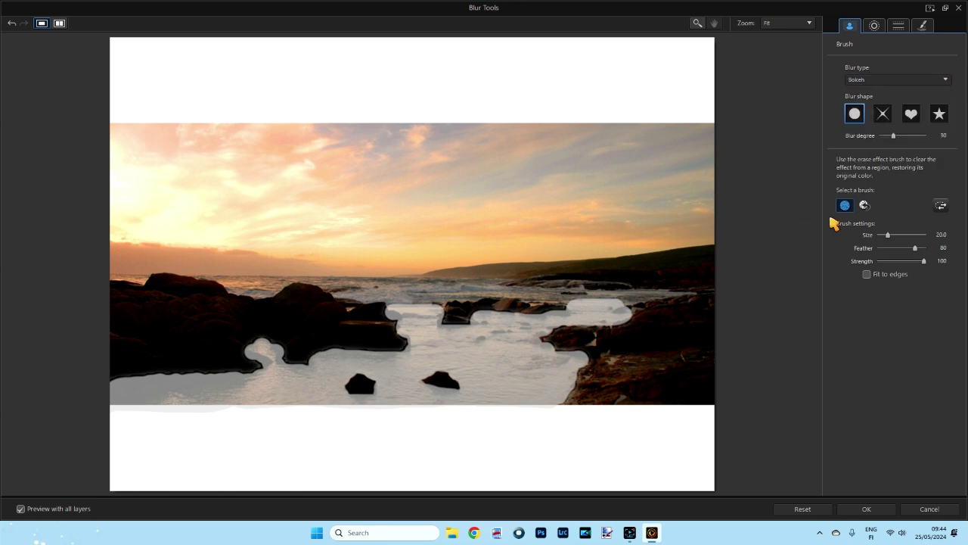
left_click_drag(894, 137, 921, 137)
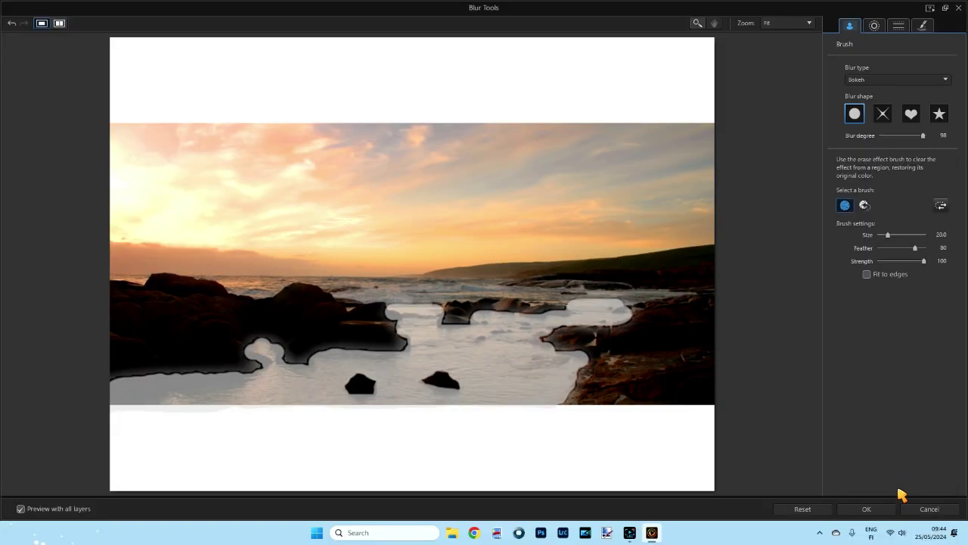
left_click(929, 509)
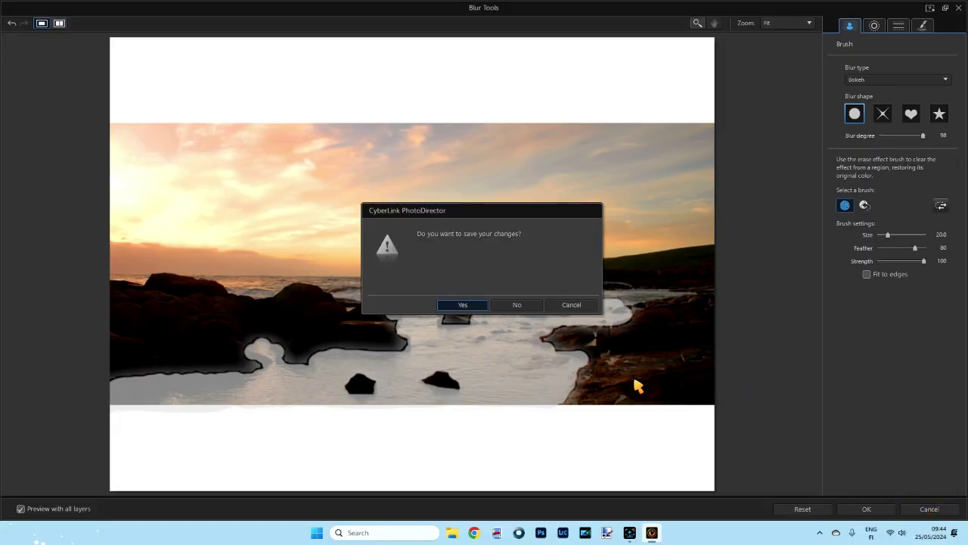
left_click(529, 305)
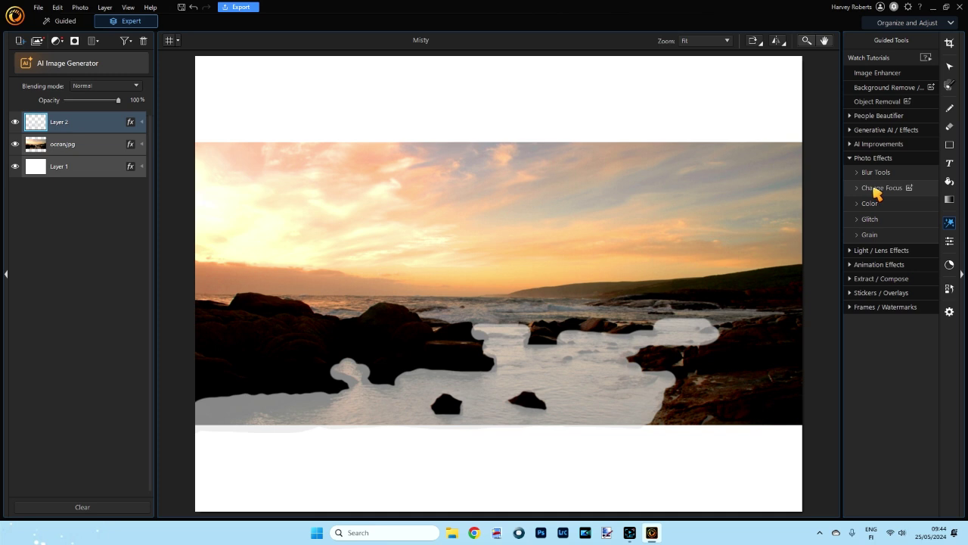
- Apply Change Focus with focus distance set to Far and blur degree 100
left_click(875, 190)
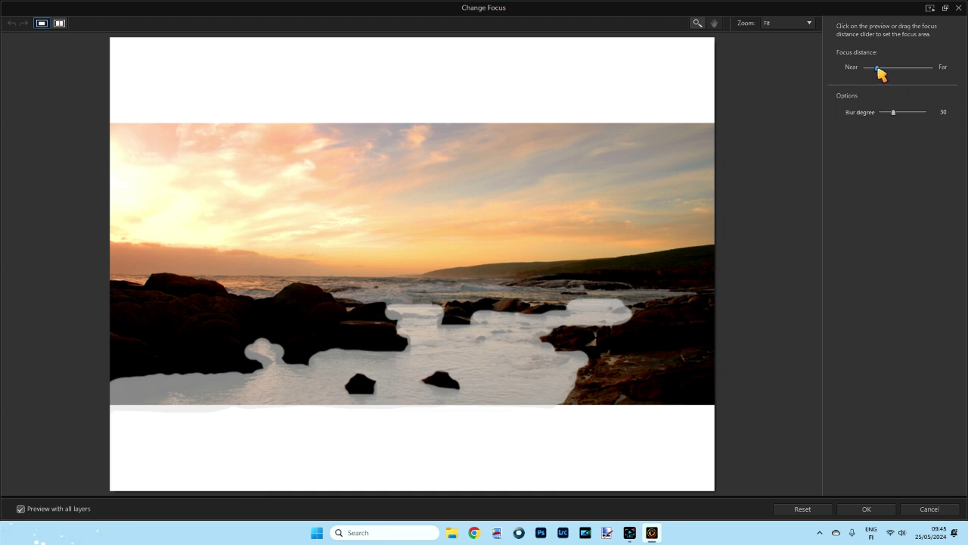
left_click_drag(879, 66, 935, 73)
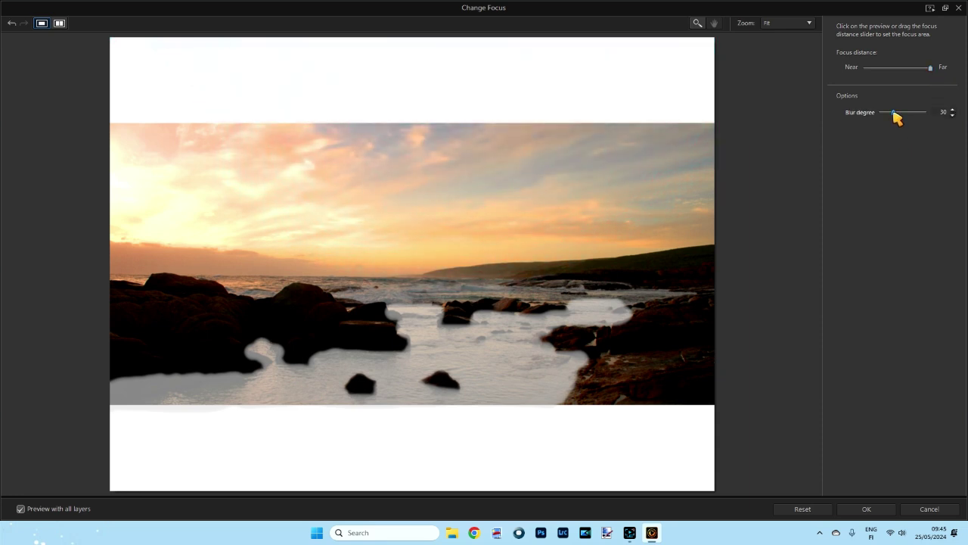
left_click_drag(894, 113, 934, 119)
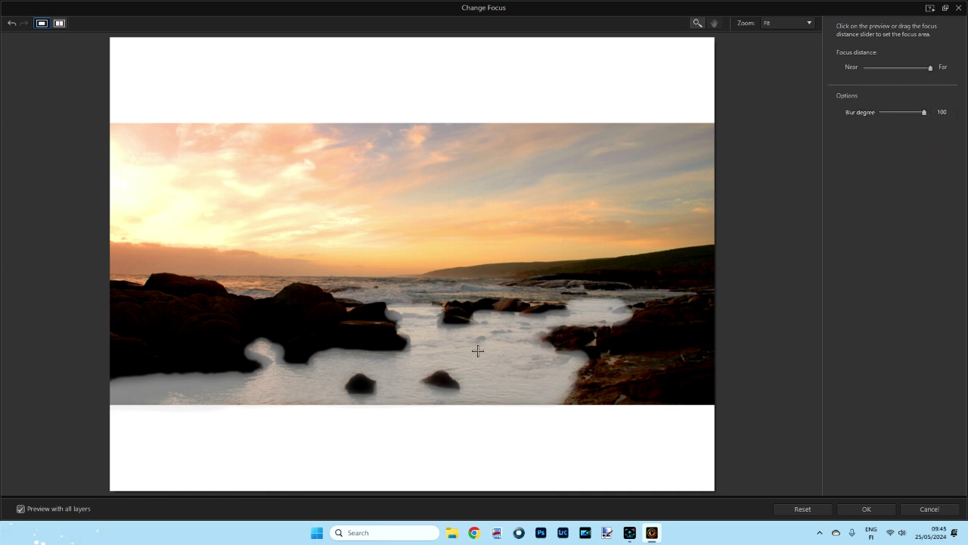
left_click(867, 510)
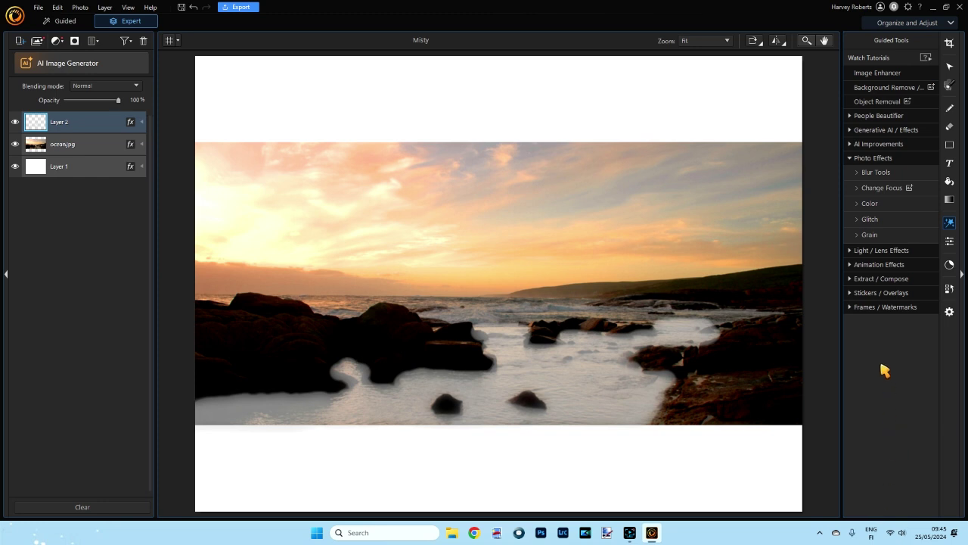
- Apply a second Change Focus pass, focus toward Far, blur degree at maximum 100
left_click(886, 189)
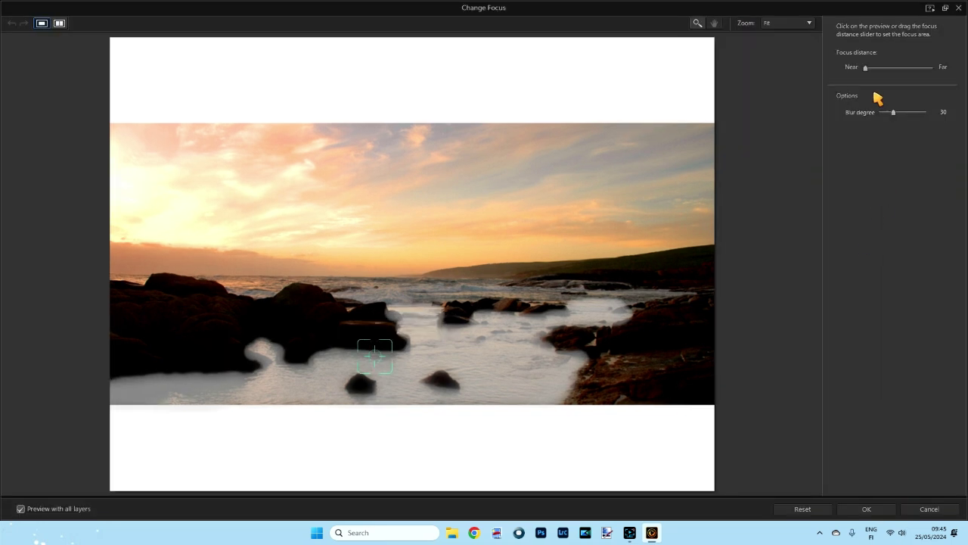
left_click_drag(866, 68, 948, 69)
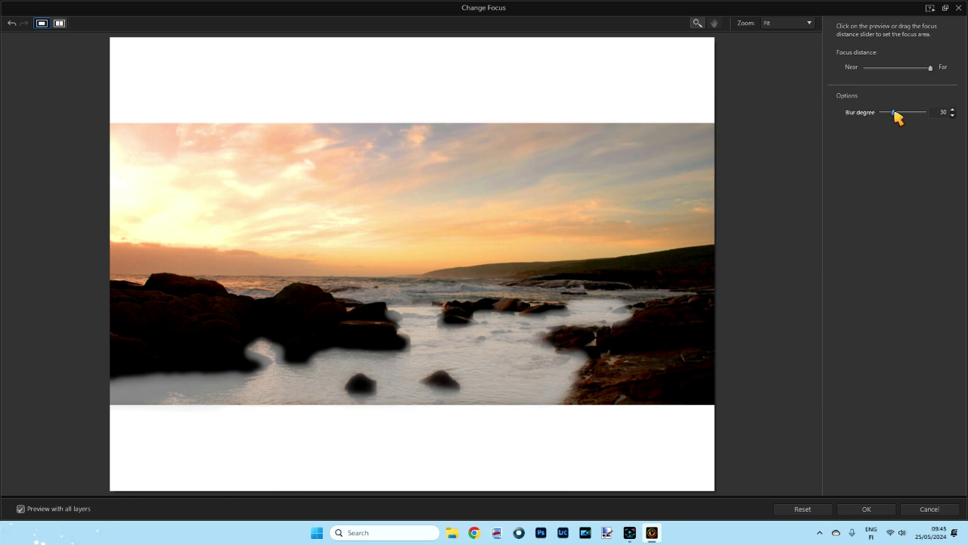
left_click_drag(895, 112, 933, 115)
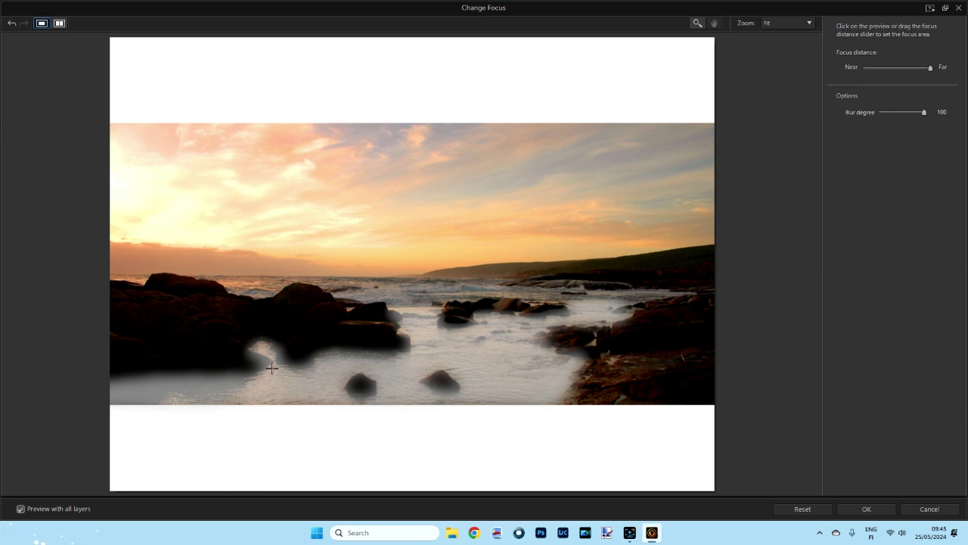
left_click(870, 510)
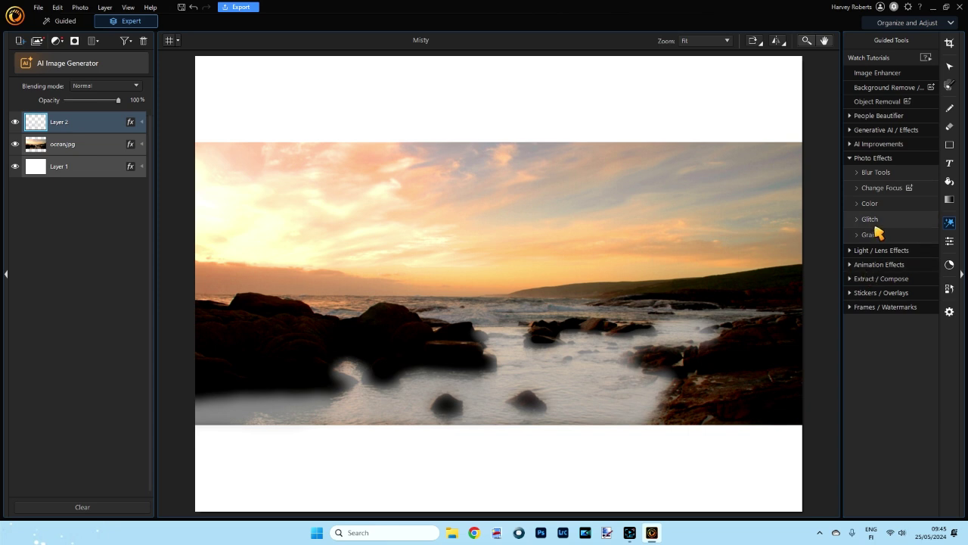
- Run Change Focus a third time with focus fully Far and a stronger blur
left_click(881, 189)
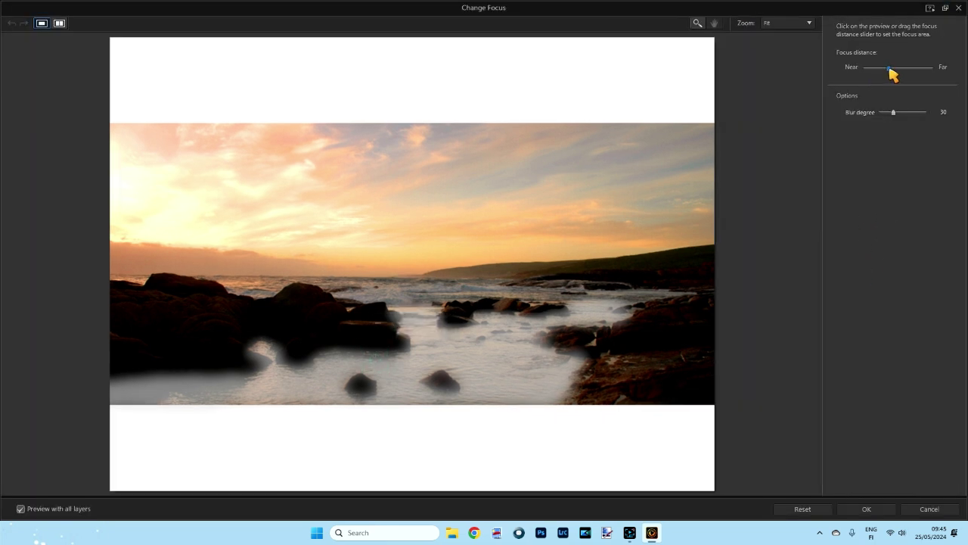
left_click_drag(891, 68, 942, 75)
left_click_drag(894, 112, 918, 121)
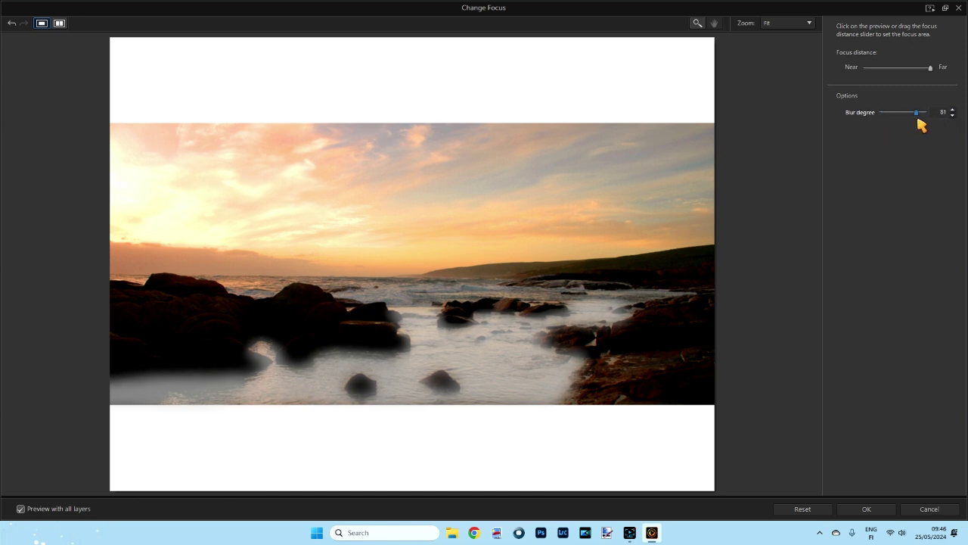
left_click(867, 509)
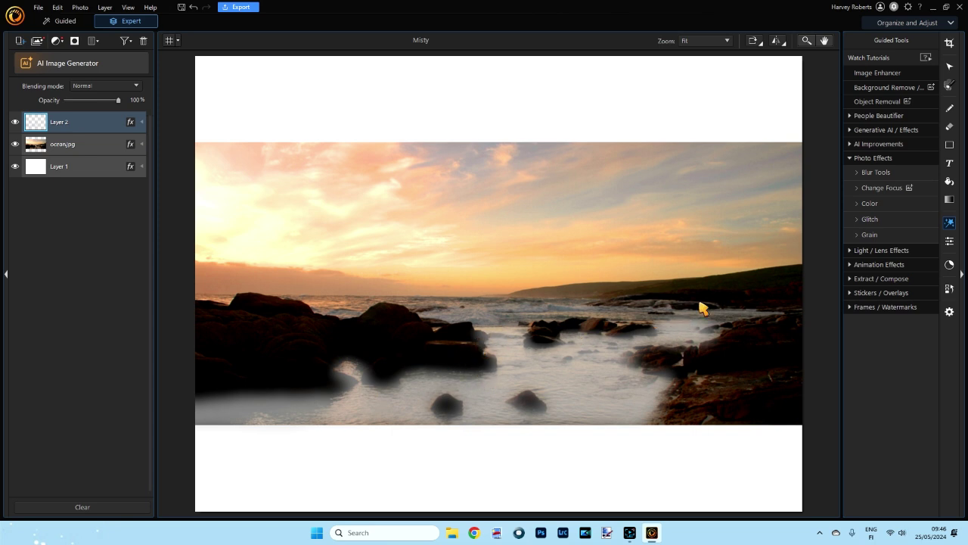
- Collapse Photo Effects and select the Eraser (Brush) tool at 30 px and 10% opacity
left_click(851, 159)
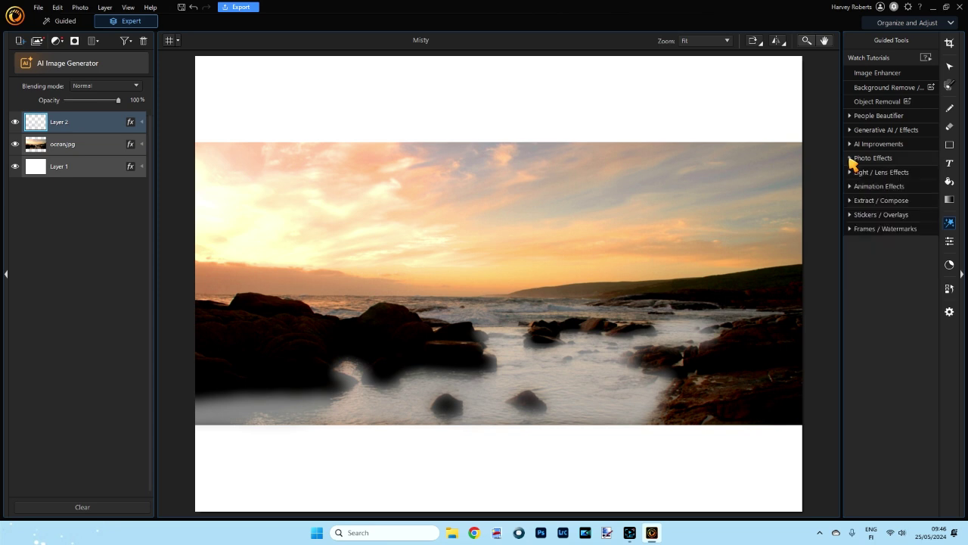
left_click(951, 128)
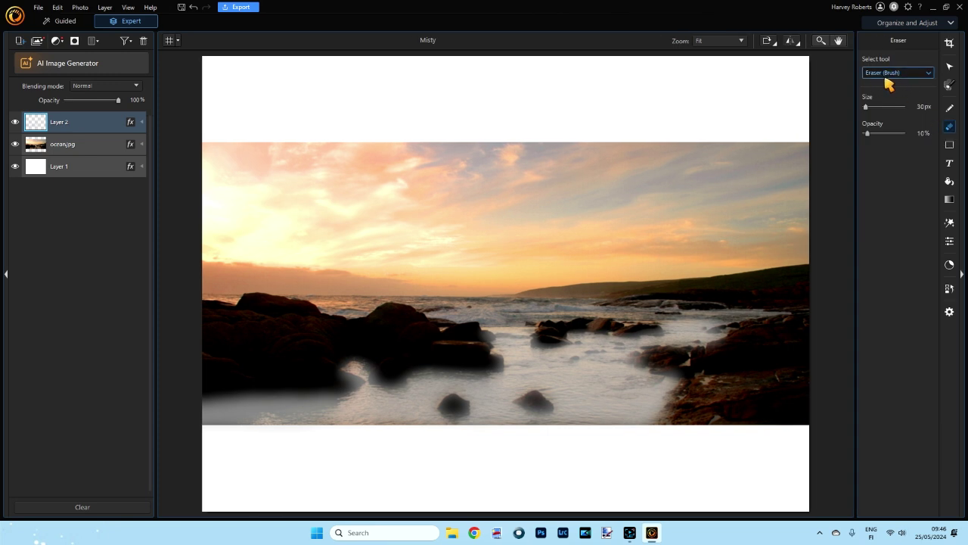
left_click(930, 73)
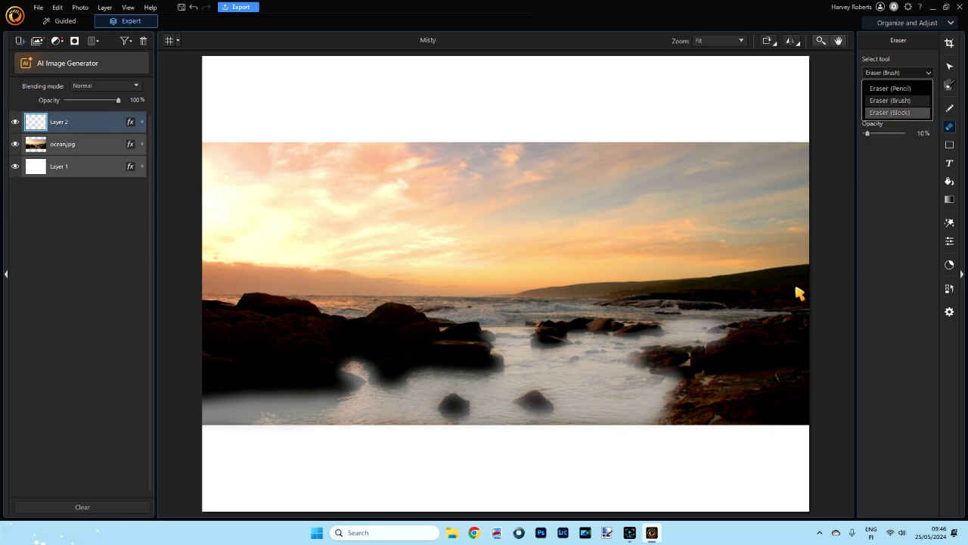
left_click(885, 103)
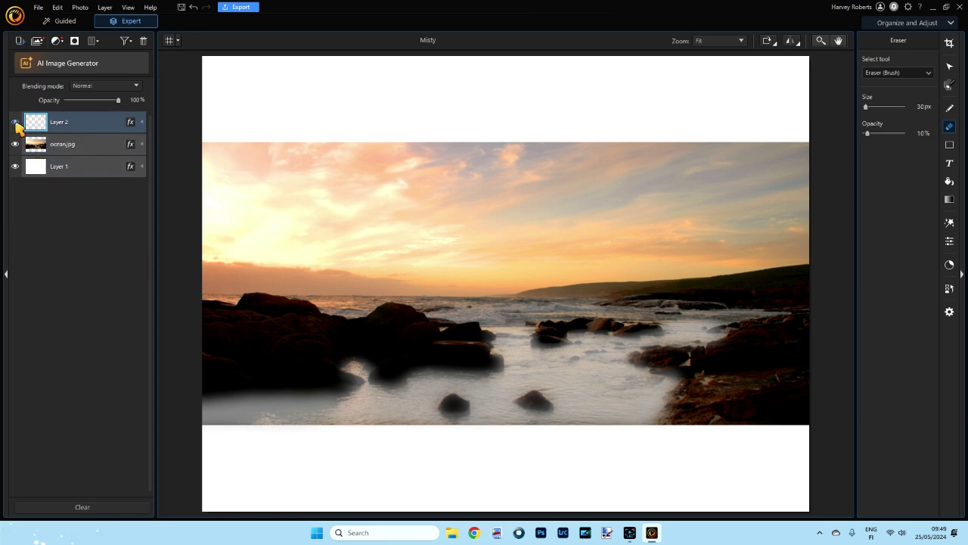
left_click(15, 122)
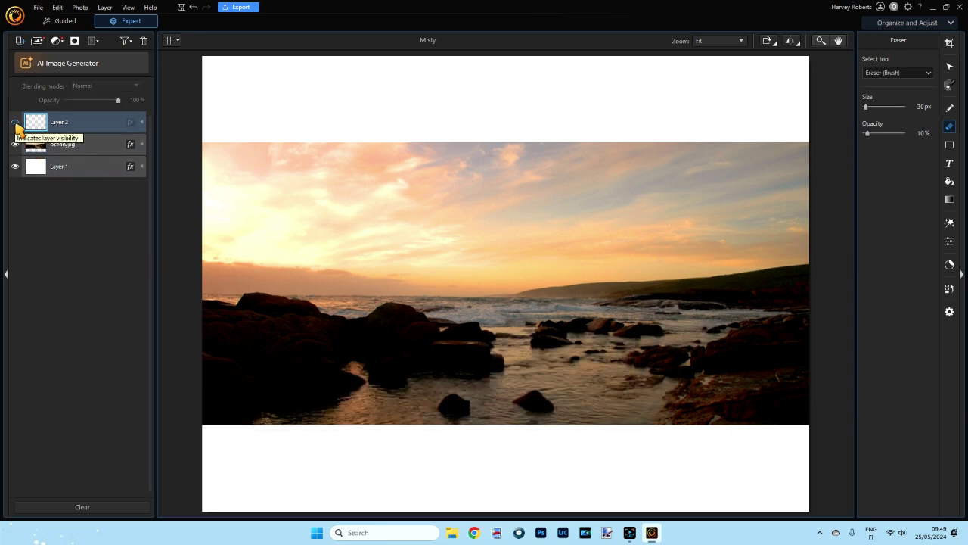
left_click(15, 122)
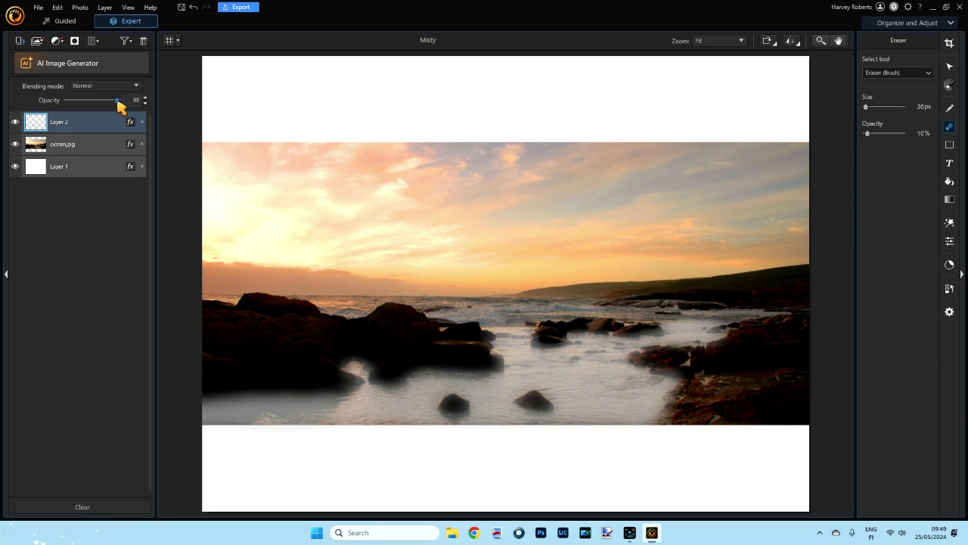
left_click_drag(110, 103, 132, 104)
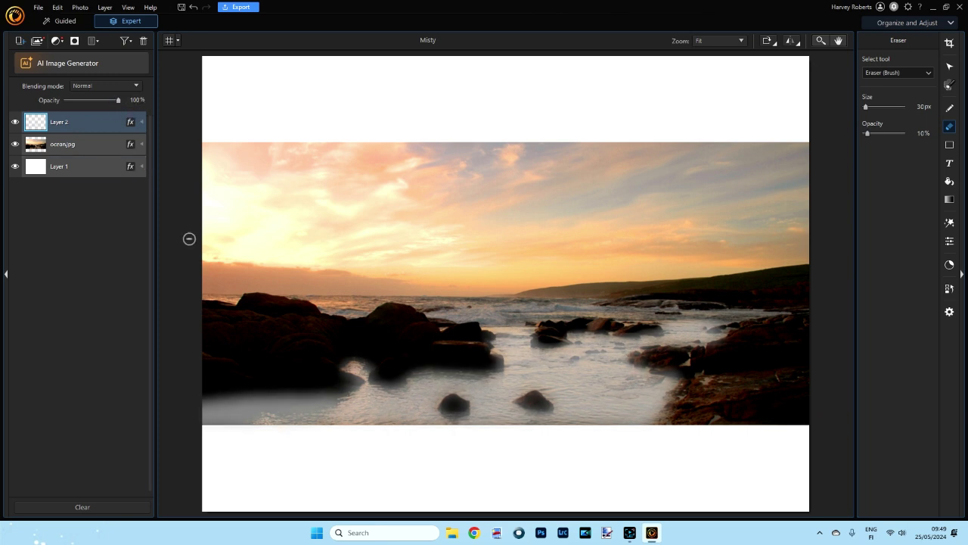